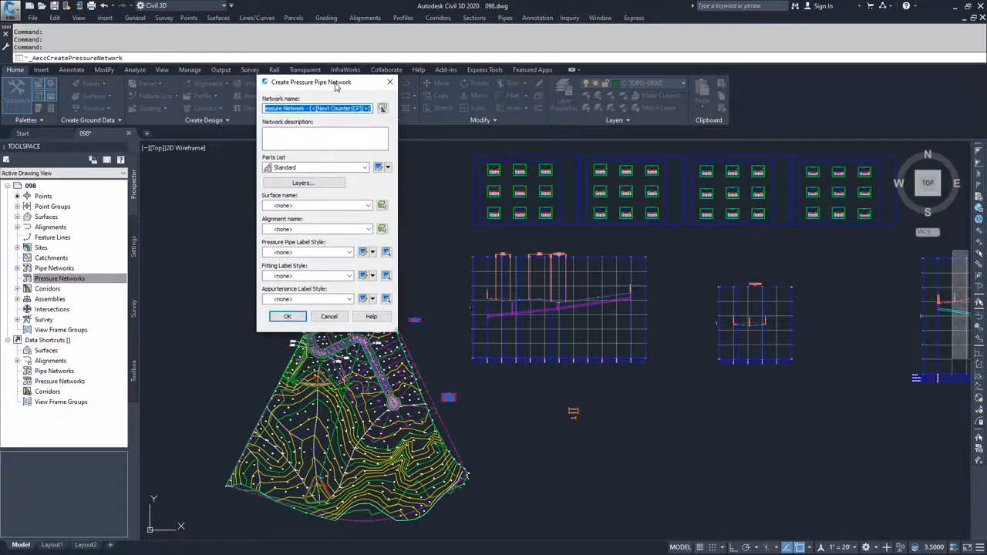
Name the new pressure pipe network Dev-H2O and assign it the 12-Trunk parts list.
click(274, 109)
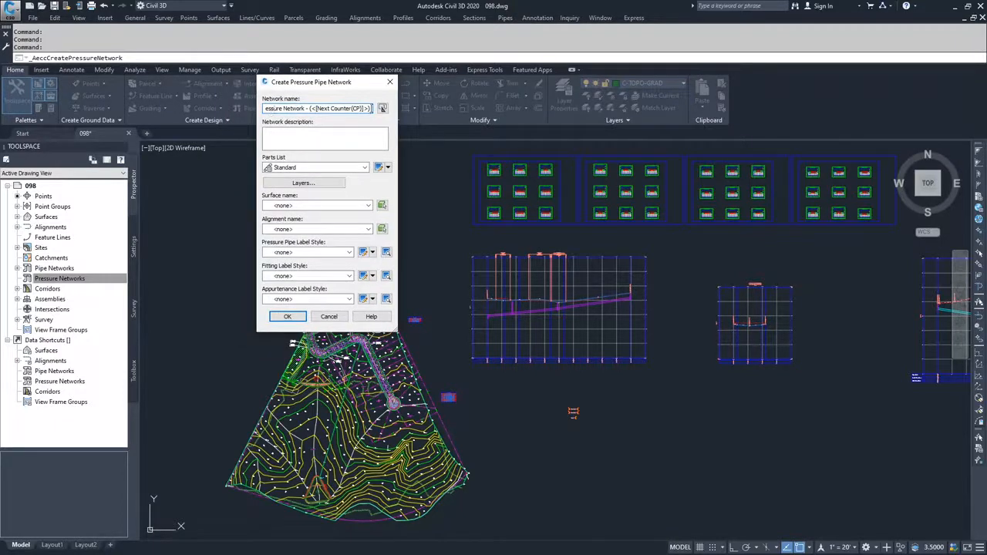
text(De)
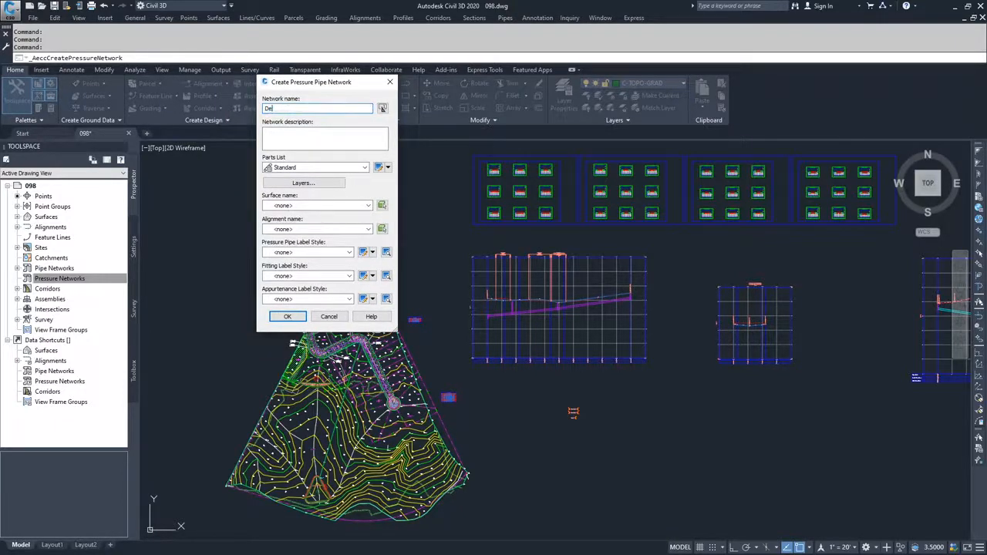
text(v-H2)
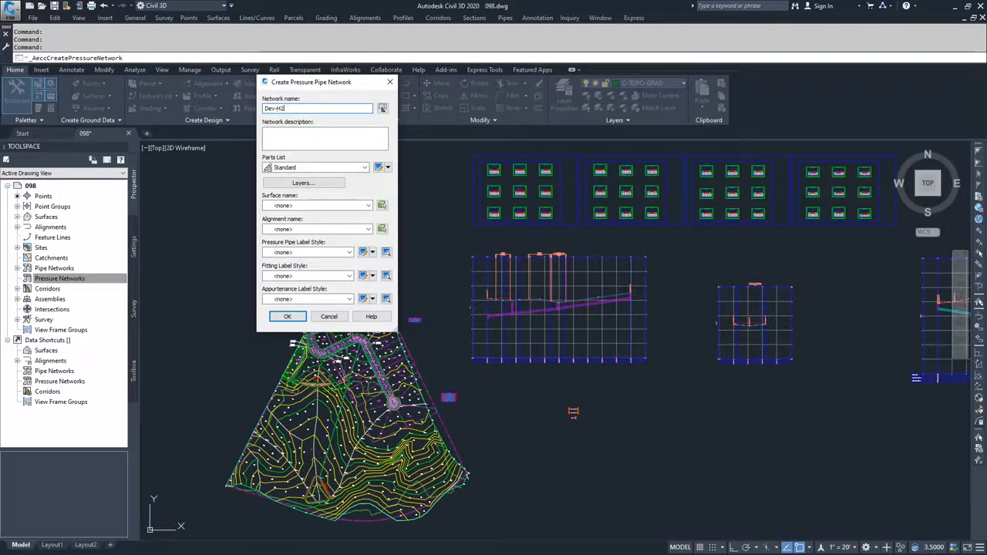
text(0)
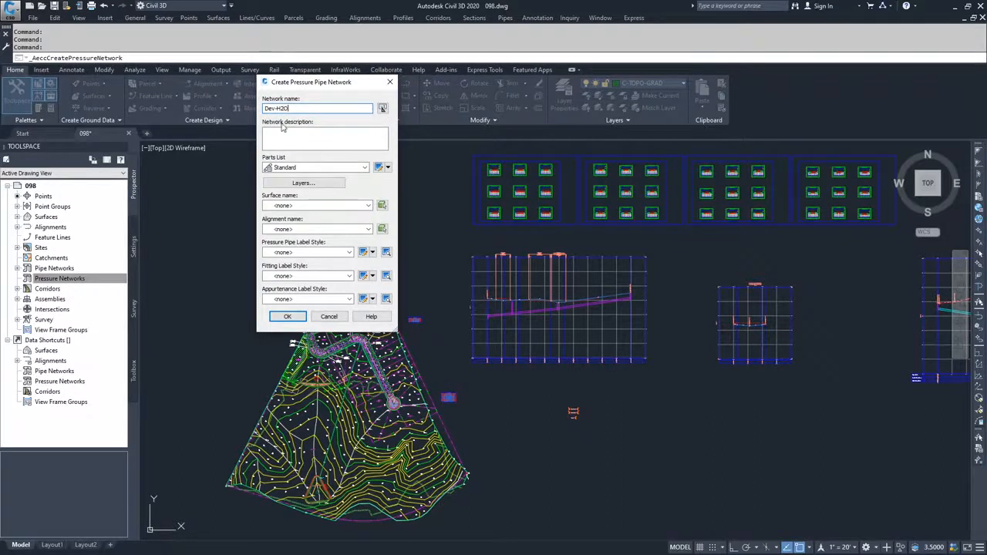
click(308, 167)
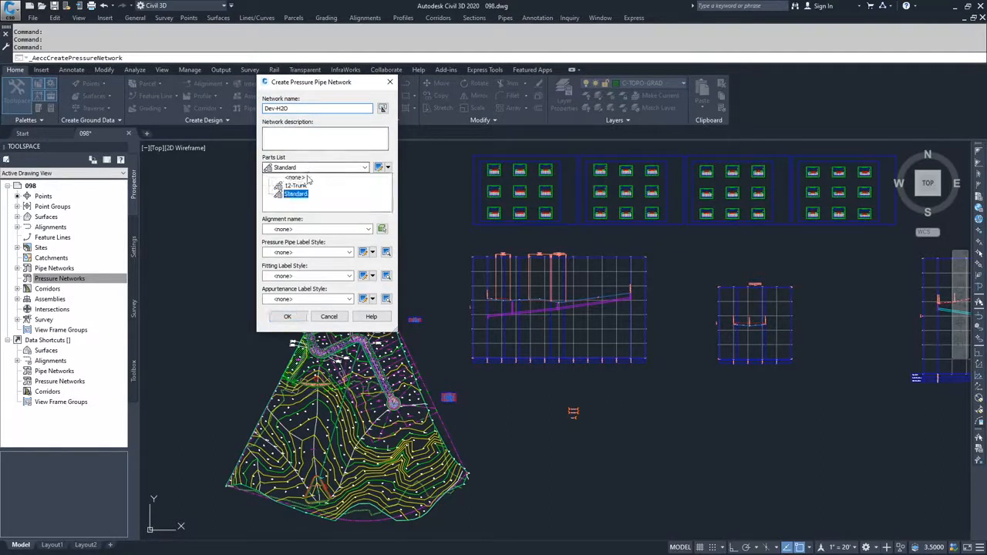
click(296, 186)
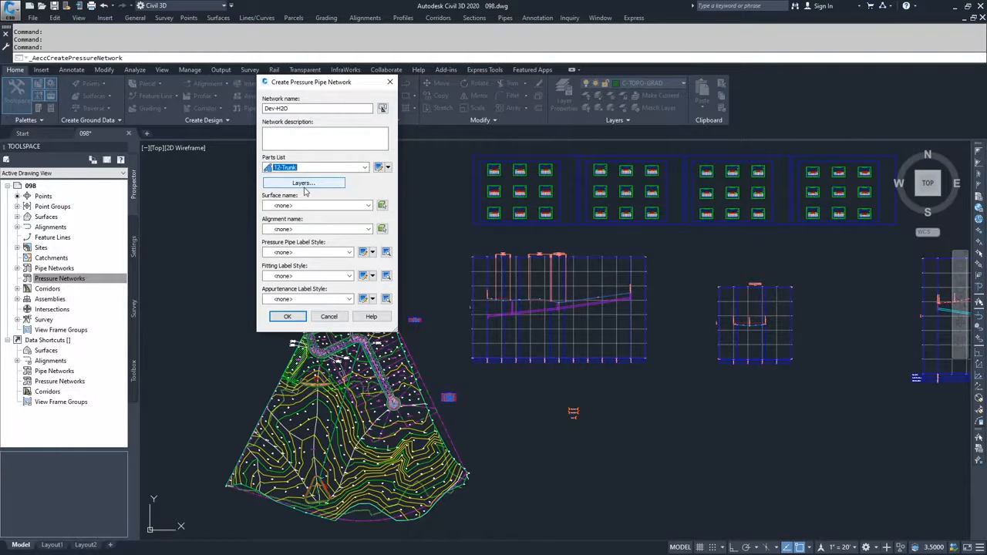
Assign the EG surface with no alignment to the pressure network, then create it.
click(312, 206)
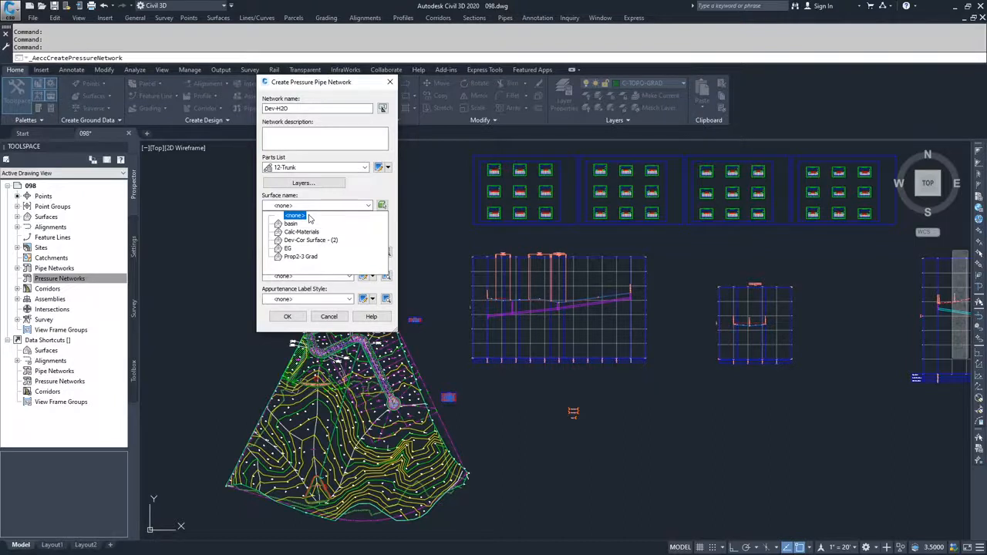
key(Down)
key(Down)
key(Down)
key(Down)
key(Down)
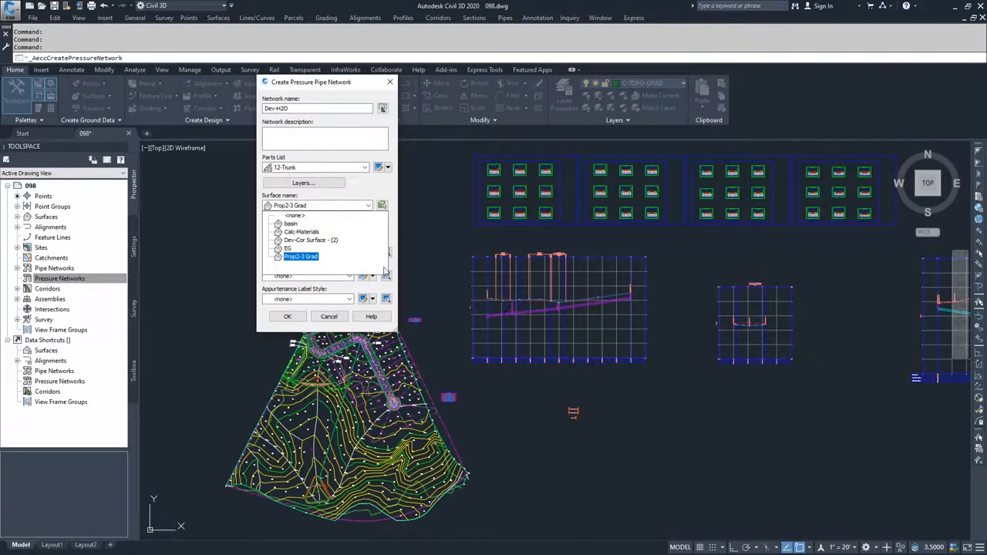
click(290, 249)
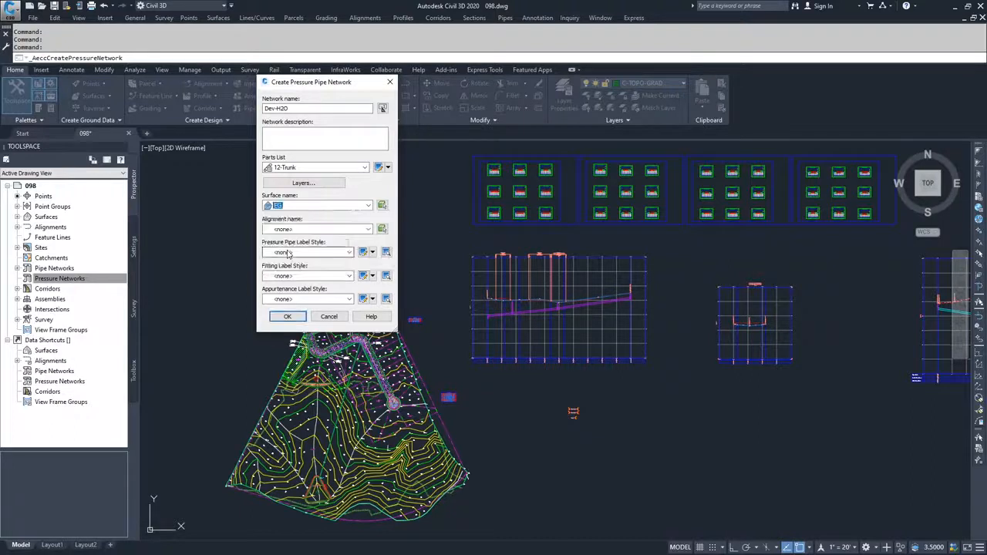
click(334, 230)
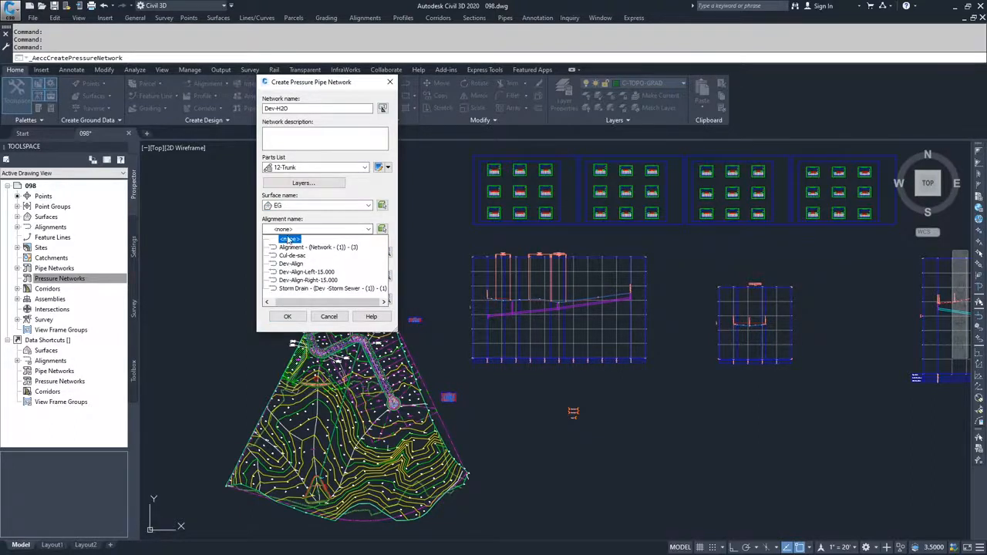
click(288, 239)
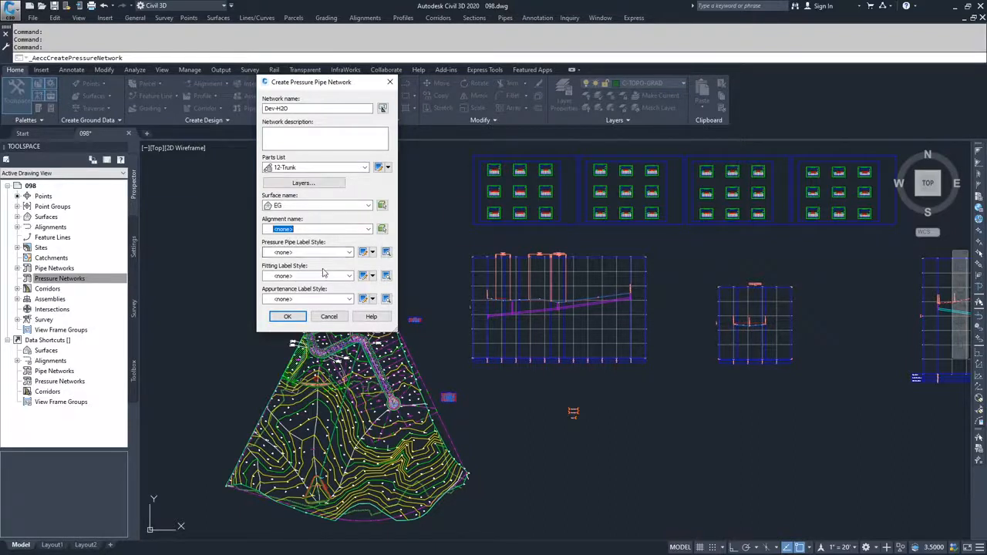
click(286, 317)
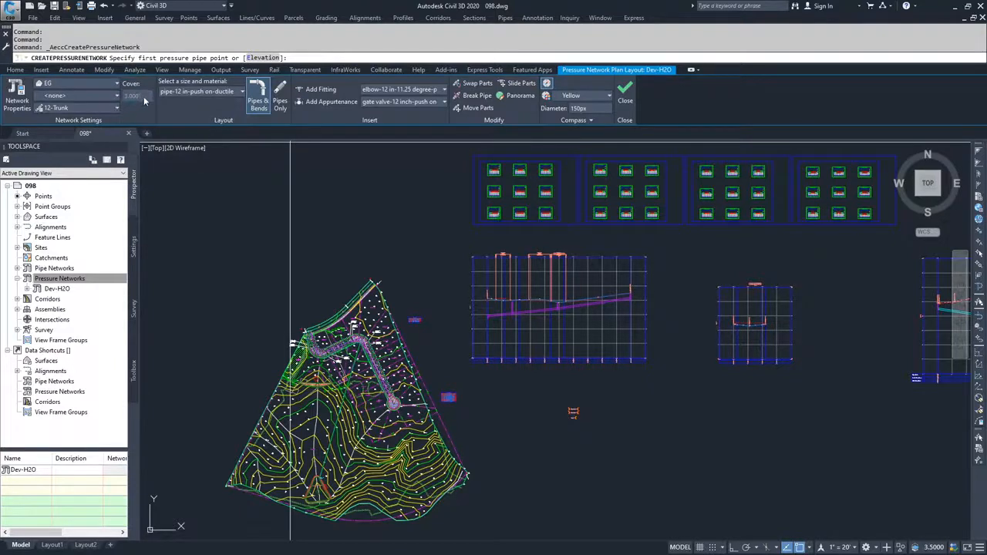
Set the pipe cover to 4 feet and choose the 12 in push-on ductile iron 350 psi AWWA C151 pipe.
click(147, 98)
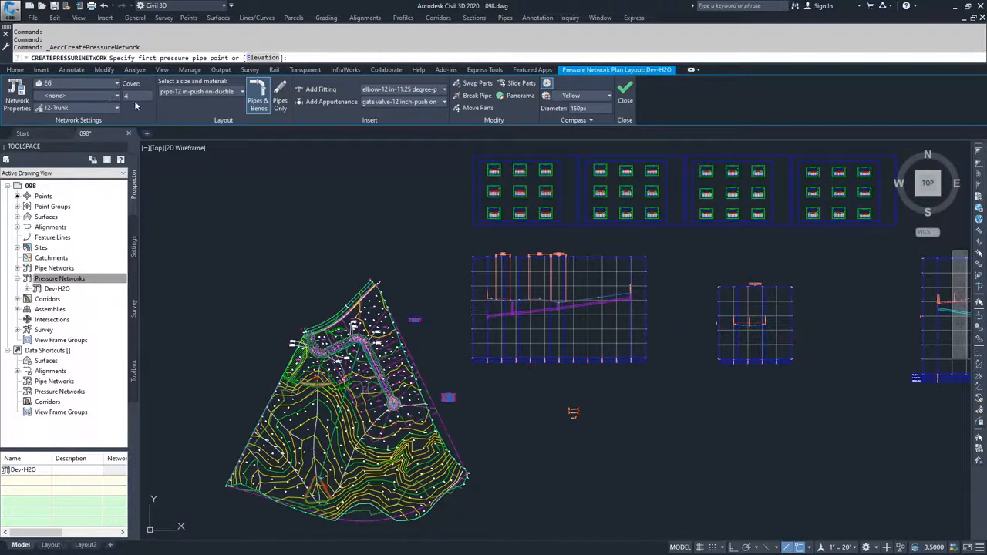
text(4)
key(Return)
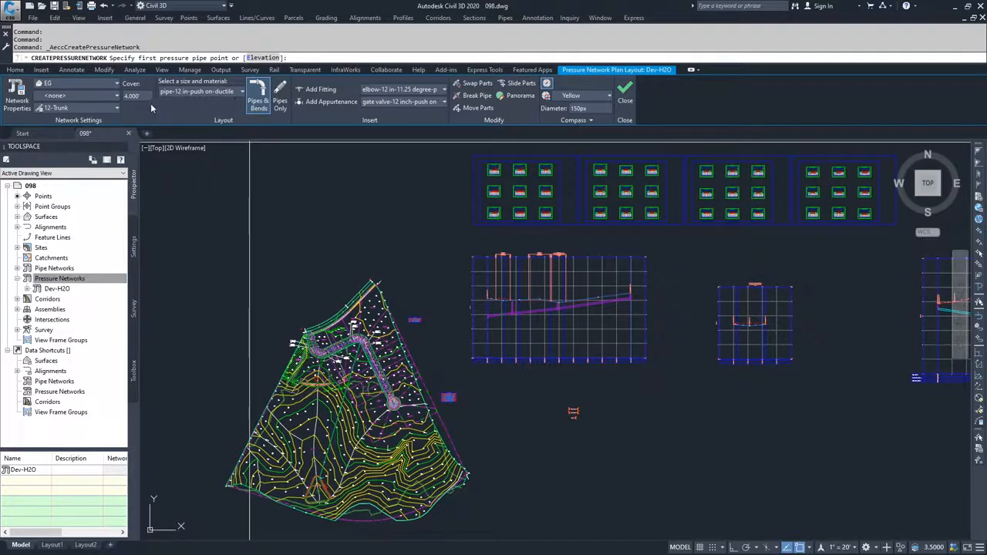
click(236, 92)
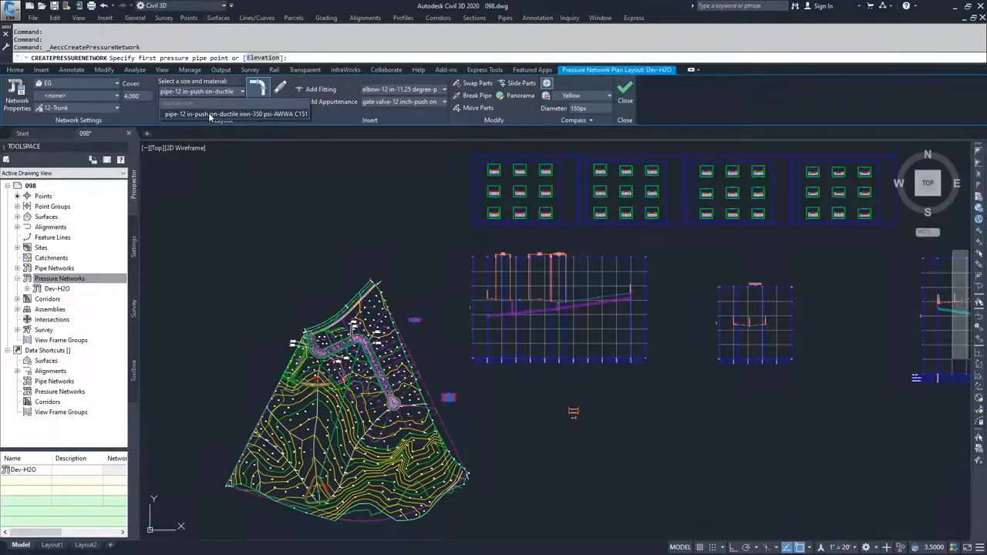
click(210, 116)
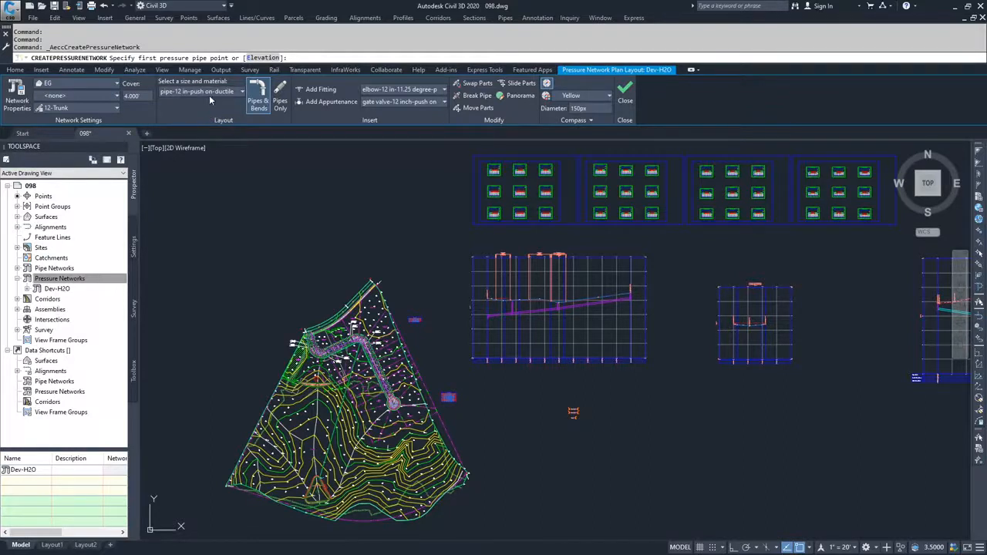
click(210, 92)
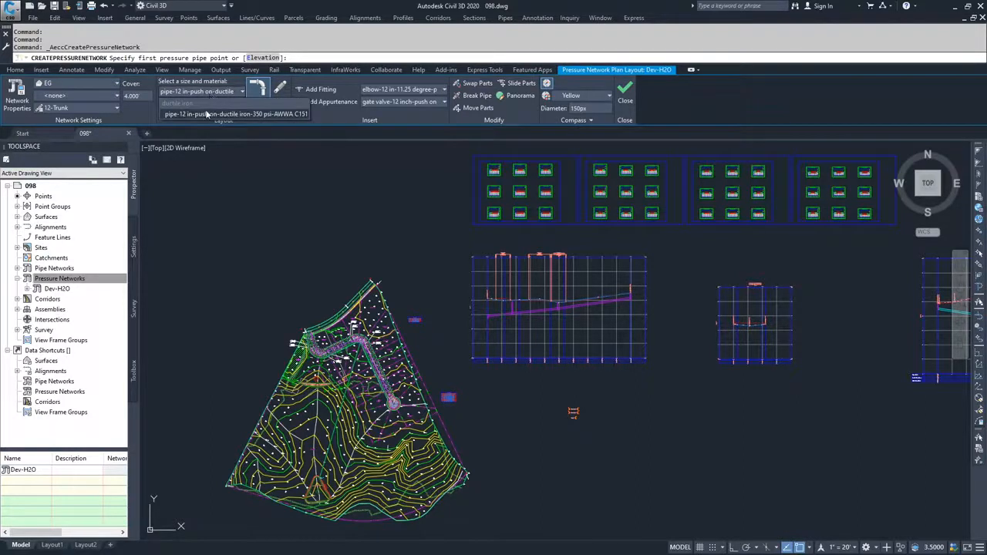
click(206, 92)
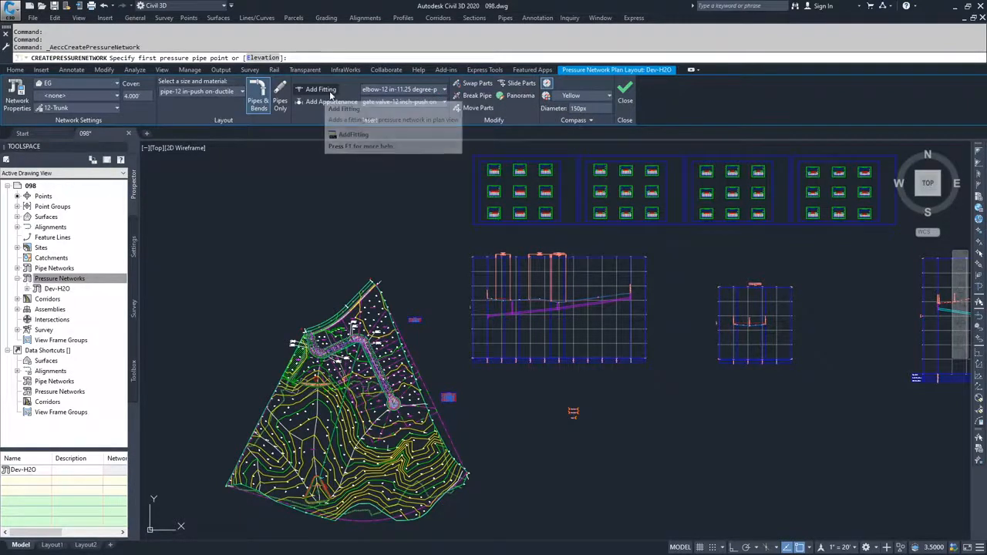
Review the elbow fittings and gate valve appurtenances available for the network.
click(422, 90)
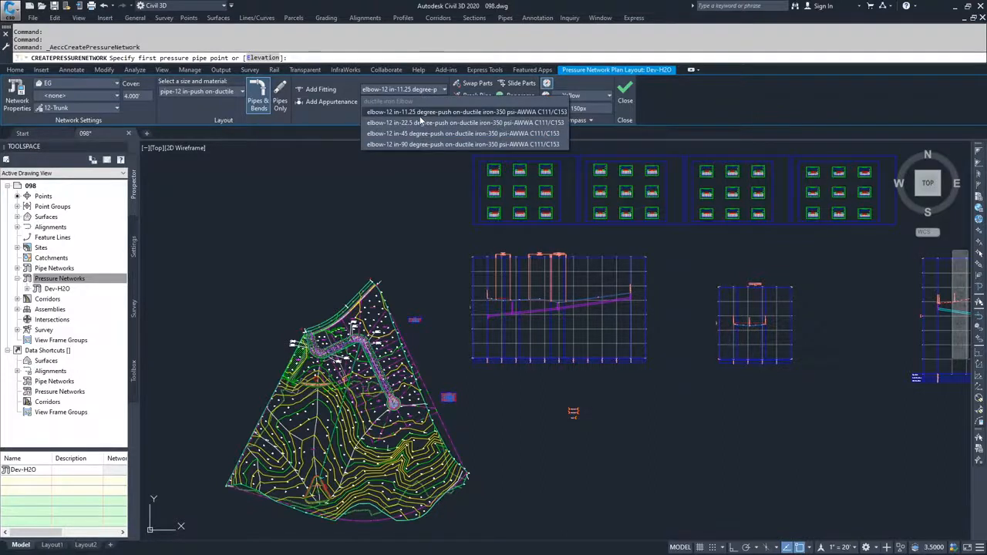
click(412, 98)
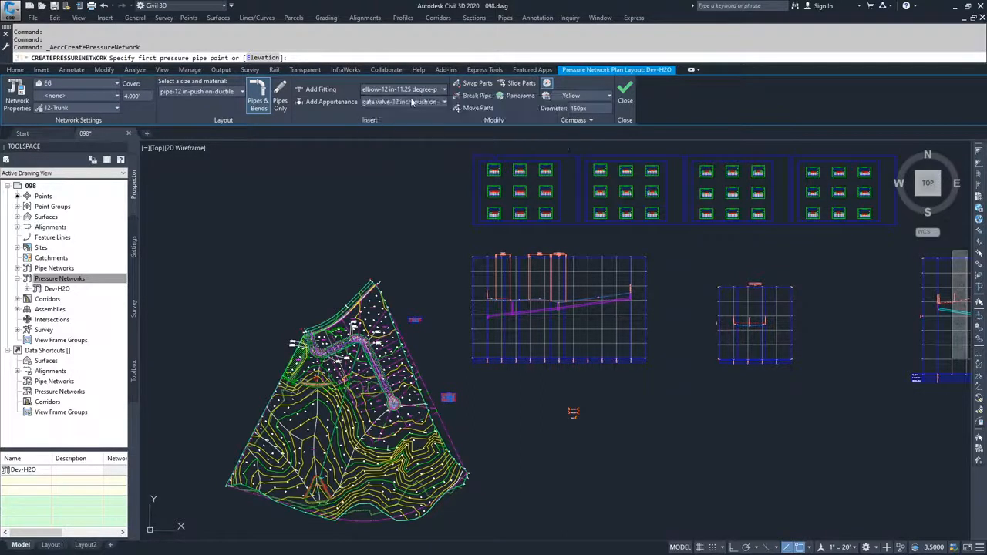
click(411, 102)
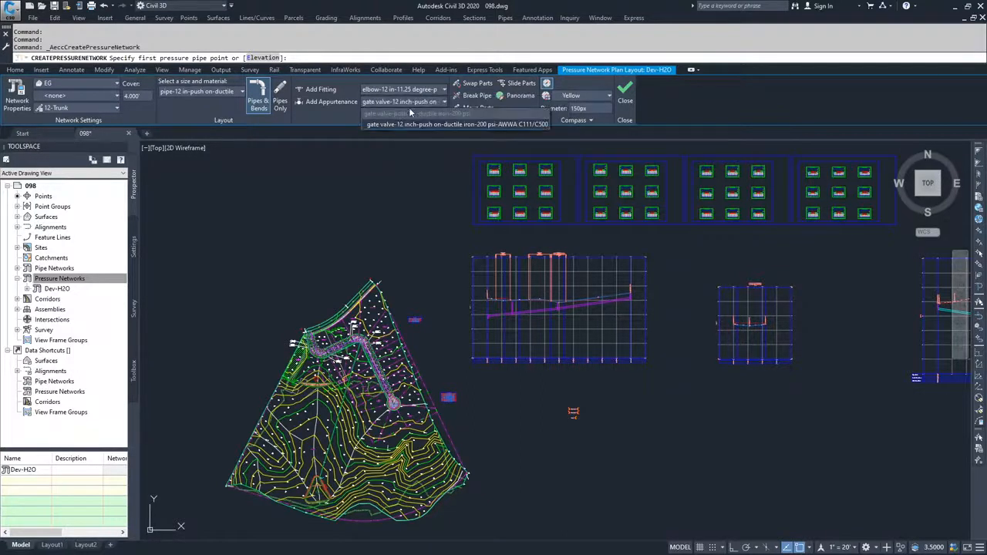
click(335, 116)
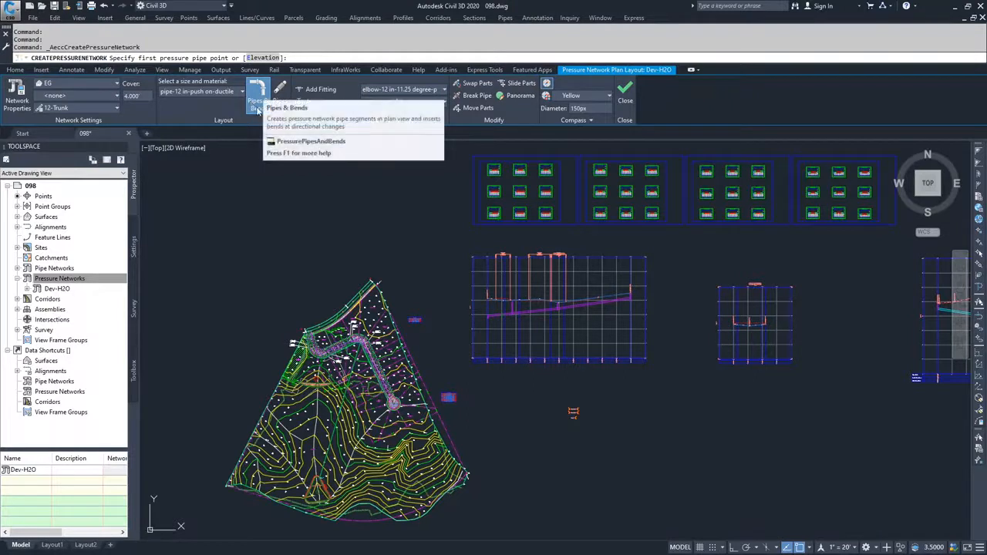
Restart the Pipes & Bends layout and place the first pipe point at the road entrance near the survey search point.
key(Escape)
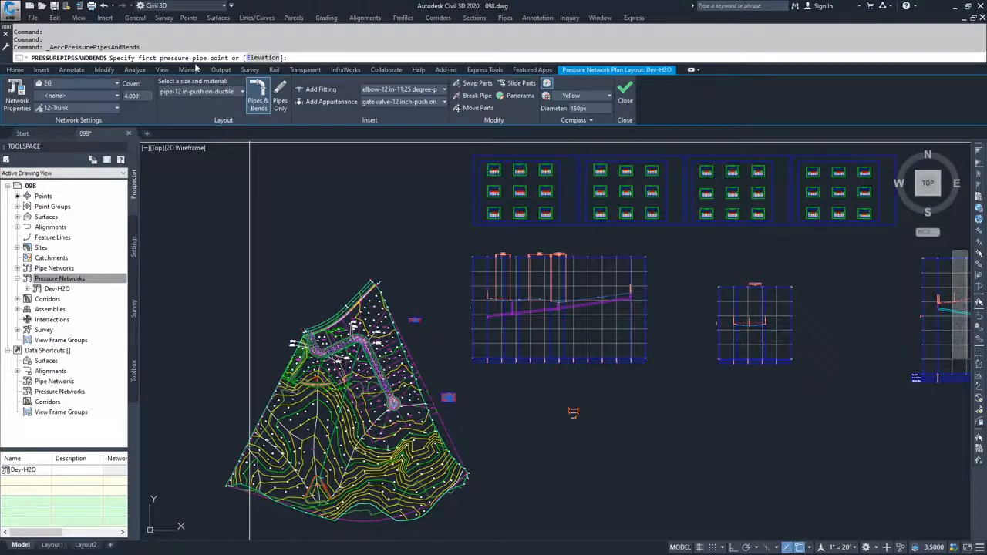
scroll(282, 313, up, 5)
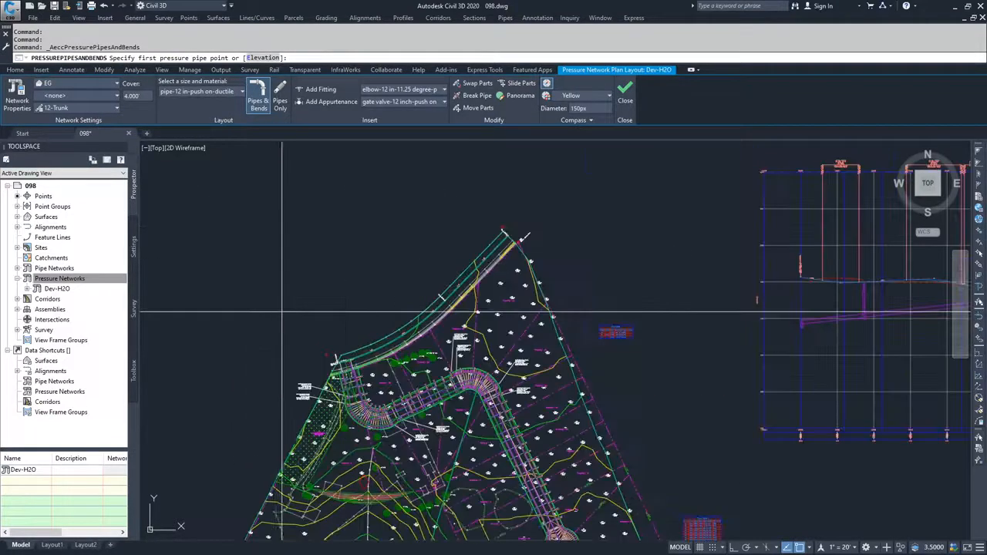
middle_drag(282, 312, 266, 197)
scroll(317, 269, up, 5)
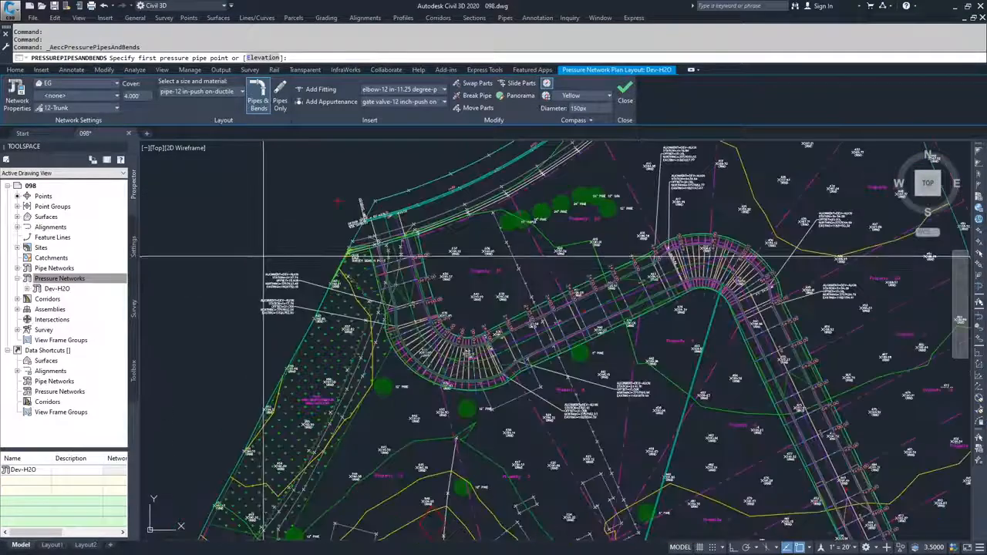
scroll(264, 254, up, 2)
middle_drag(299, 256, 277, 237)
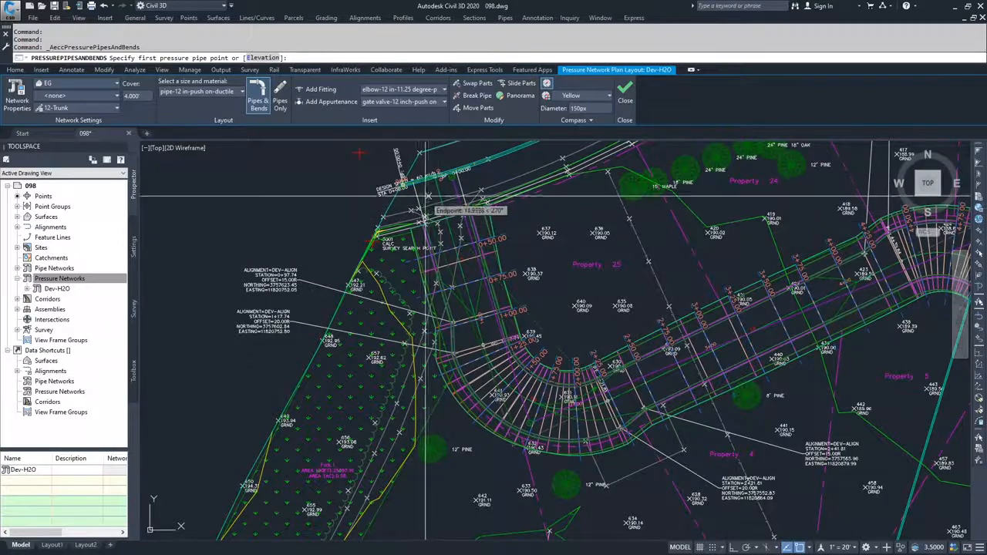
scroll(424, 198, up, 4)
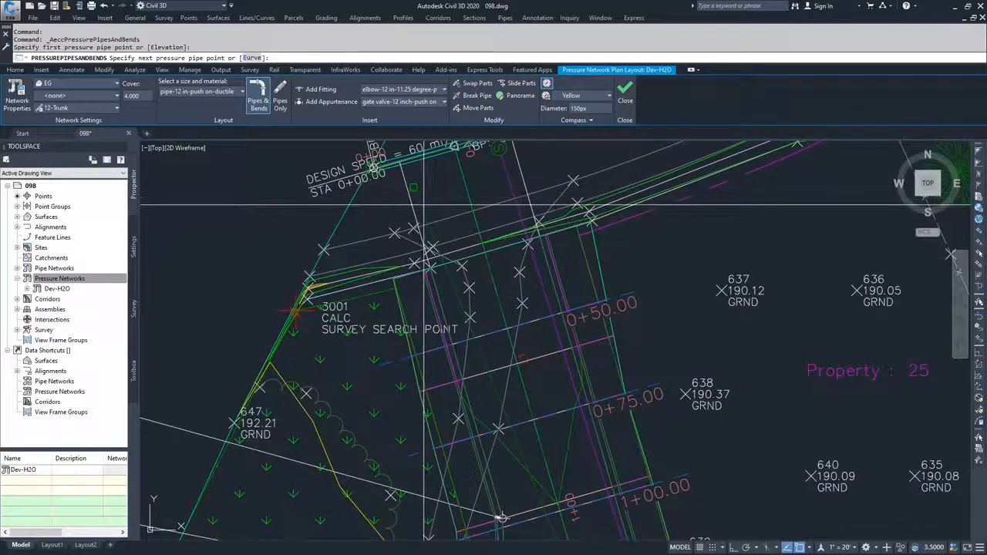
Place the next pipe point on the outer edge of the road's first curve, beside ground point 632.
middle_drag(504, 517, 440, 313)
scroll(441, 314, down, 2)
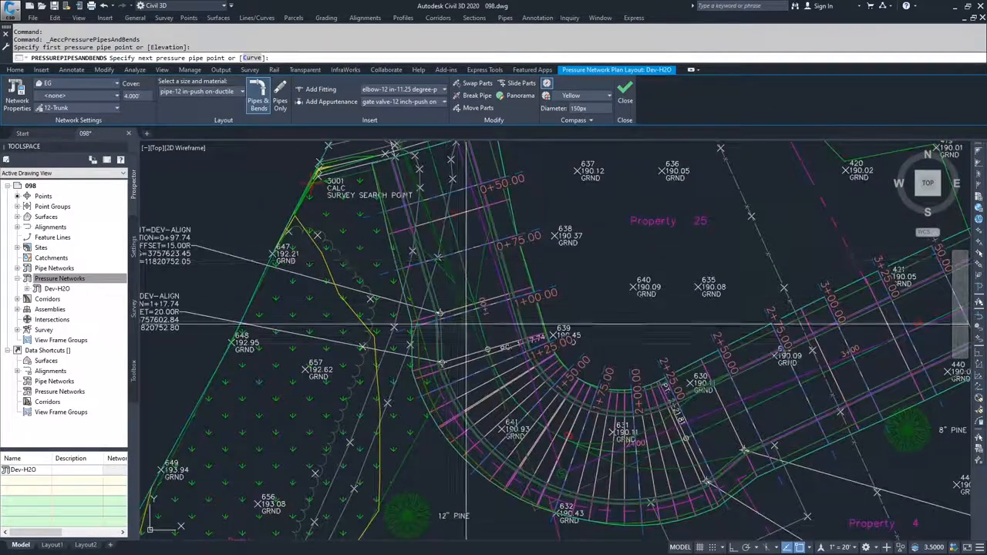
middle_drag(538, 487, 515, 429)
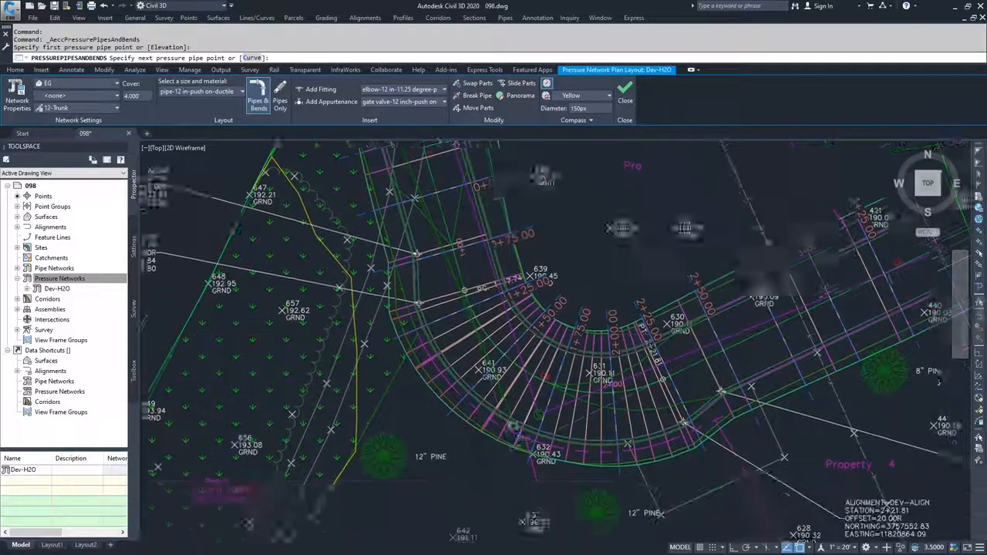
scroll(534, 454, up, 8)
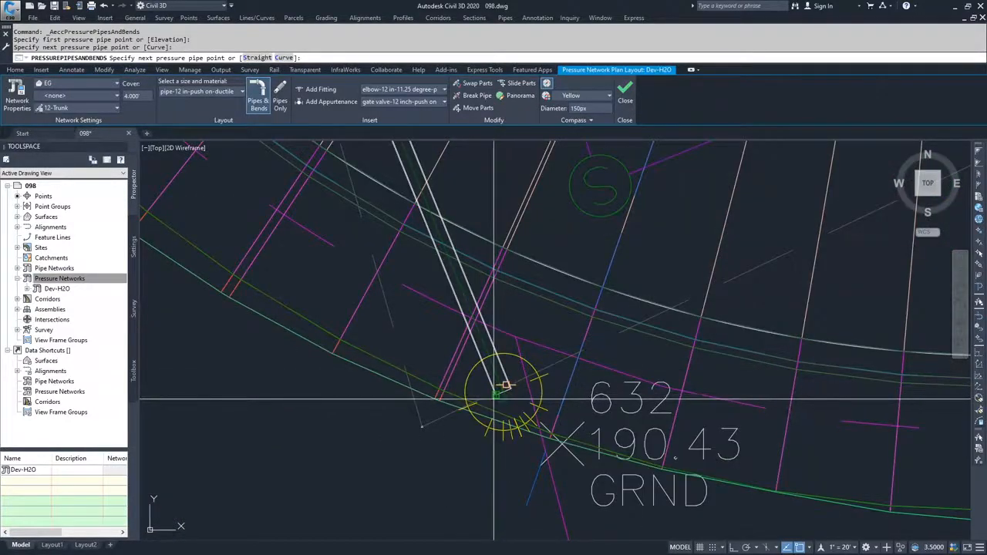
Place the next pipe point inside the road's second curve, just before station 5+00.
scroll(366, 446, down, 2)
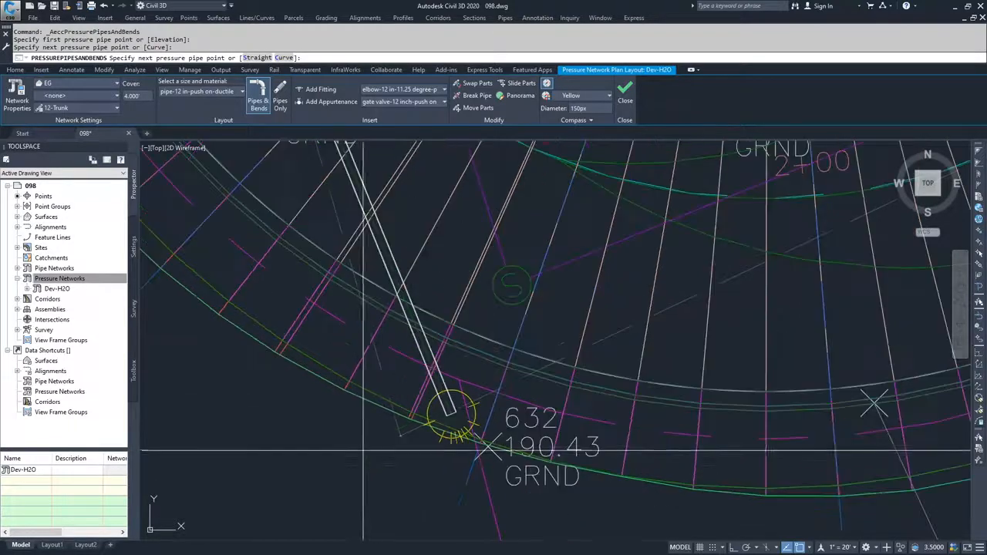
middle_drag(359, 452, 317, 339)
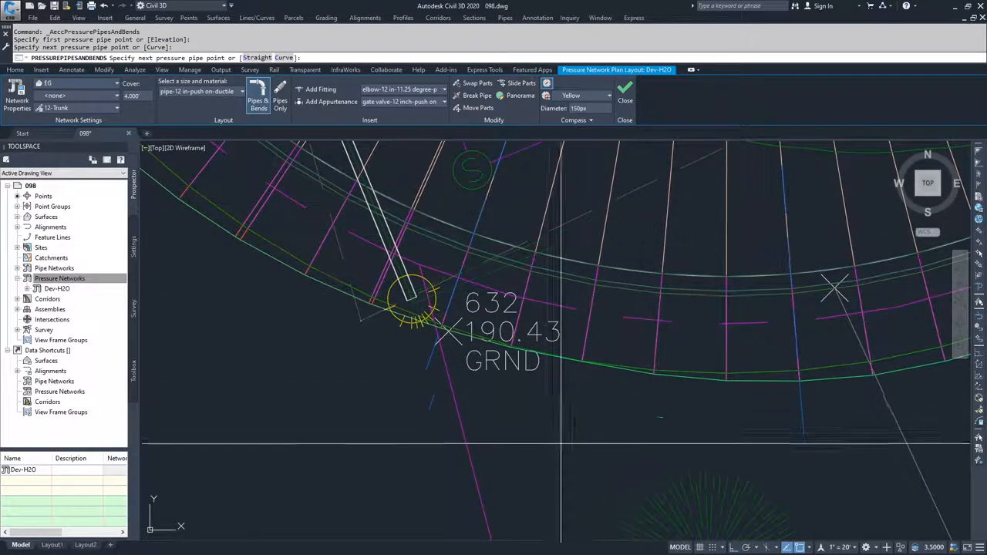
scroll(561, 444, down, 3)
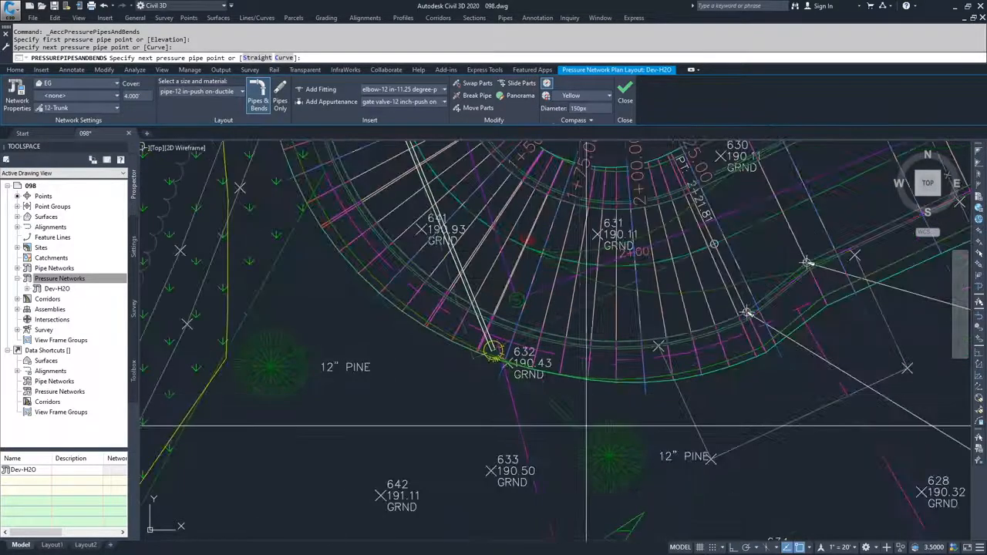
mouse_move(541, 431)
middle_down()
mouse_move(504, 414)
mouse_move(329, 399)
middle_up()
scroll(330, 402, down, 2)
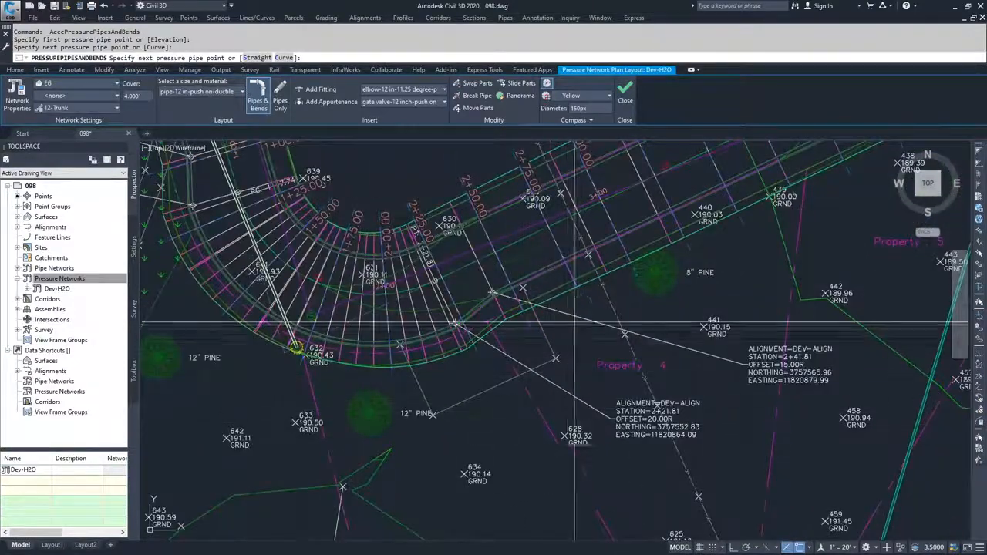
middle_drag(698, 273, 351, 399)
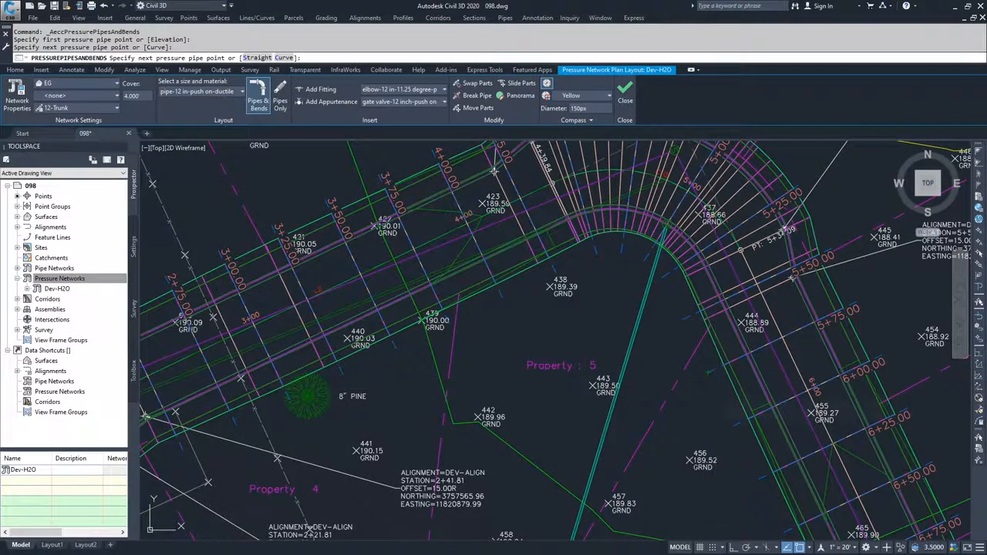
click(663, 180)
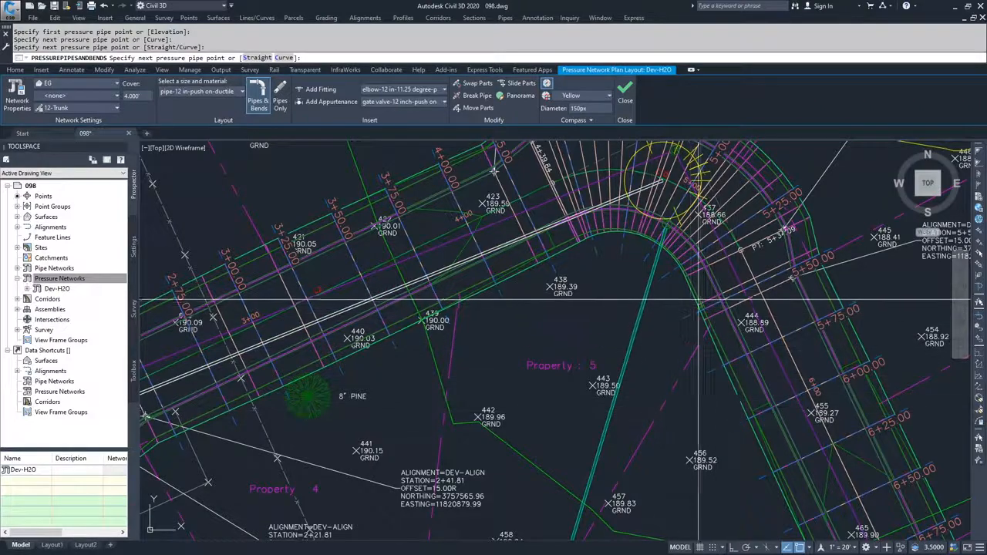
Place the last pipe point in Property 10 beside the cul-de-sac and end the pipe layout.
scroll(758, 405, down, 2)
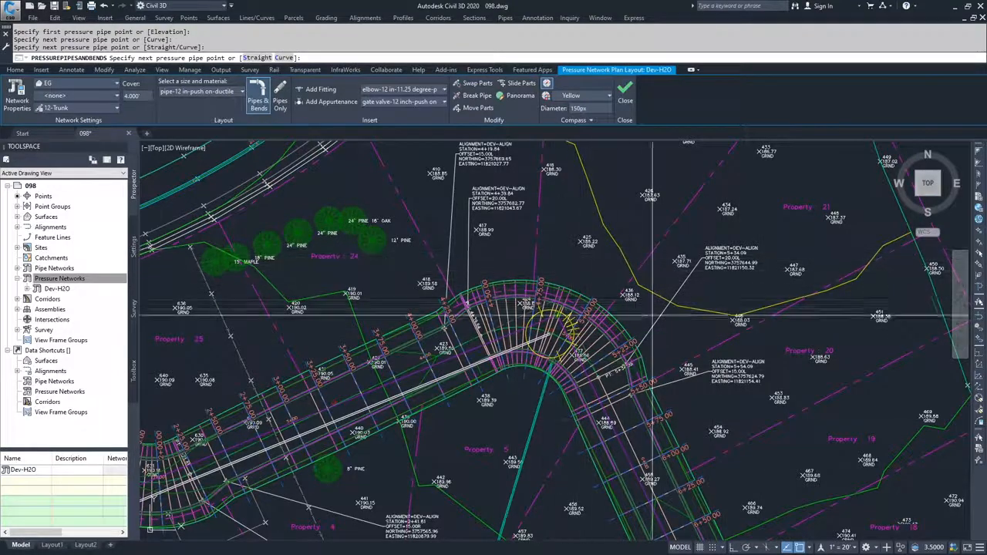
middle_drag(619, 536, 568, 326)
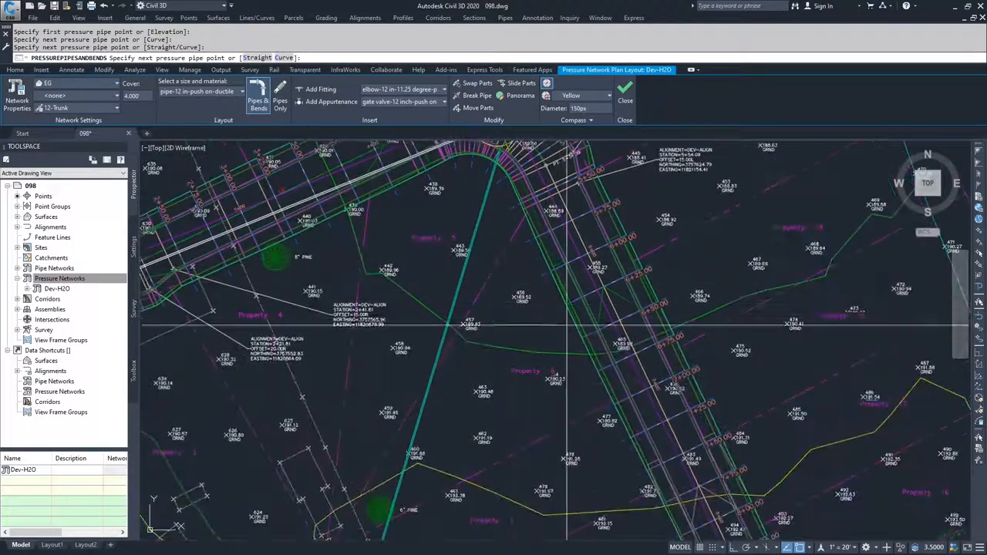
scroll(592, 362, down, 2)
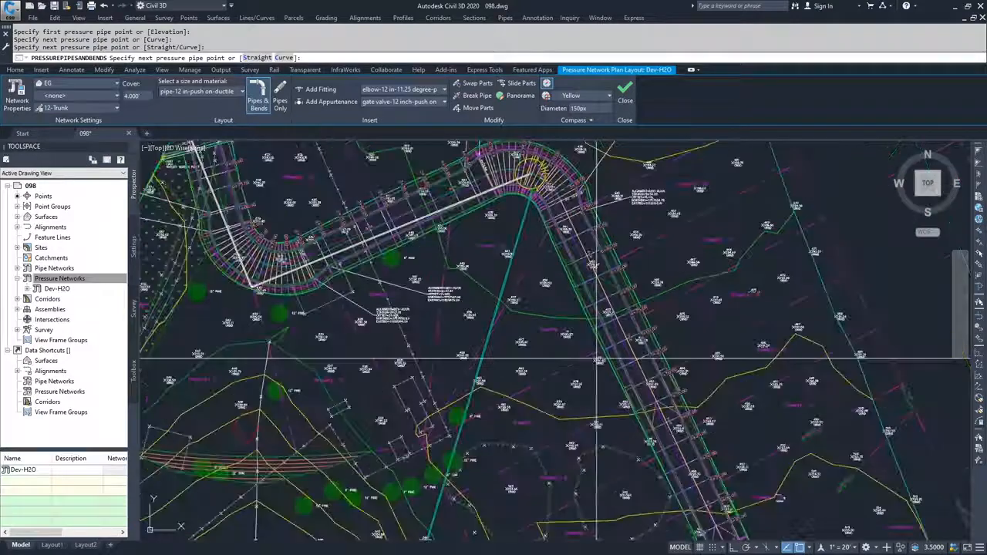
scroll(603, 396, down, 2)
middle_drag(603, 398, 575, 302)
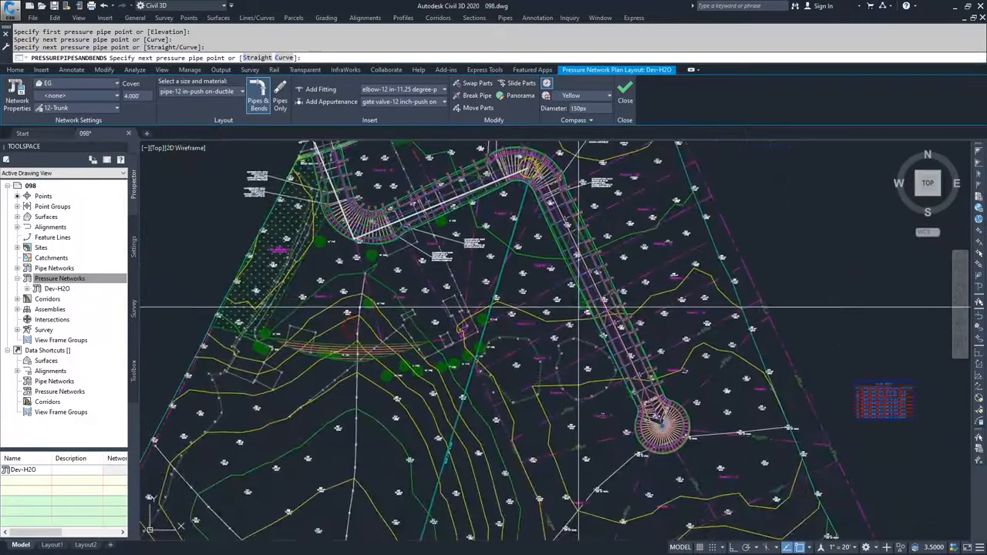
scroll(603, 391, up, 2)
scroll(639, 432, up, 3)
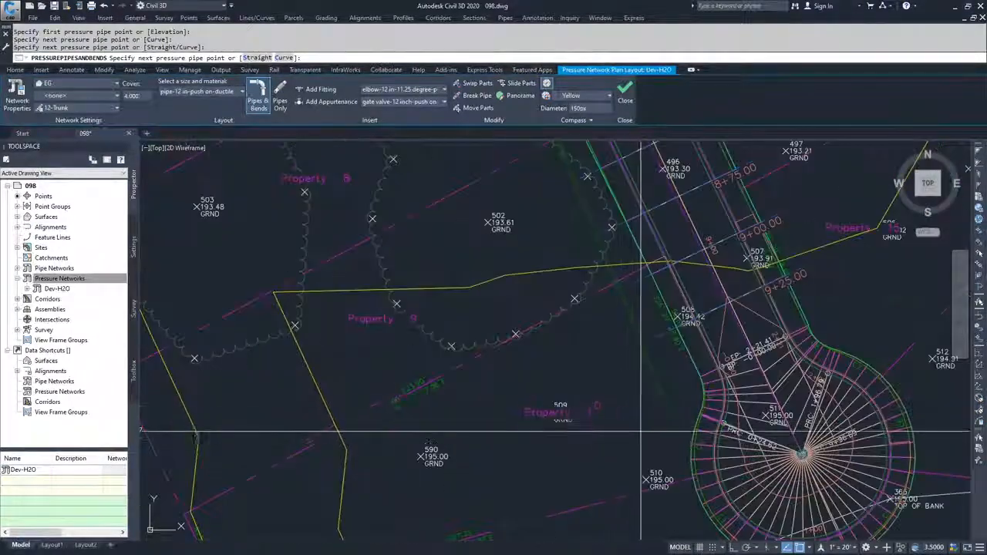
click(656, 392)
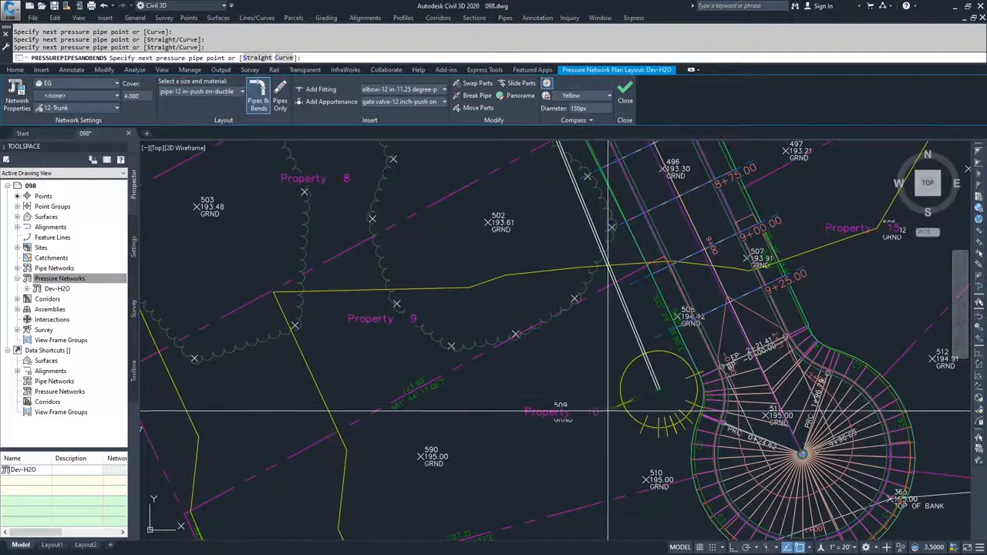
key(Return)
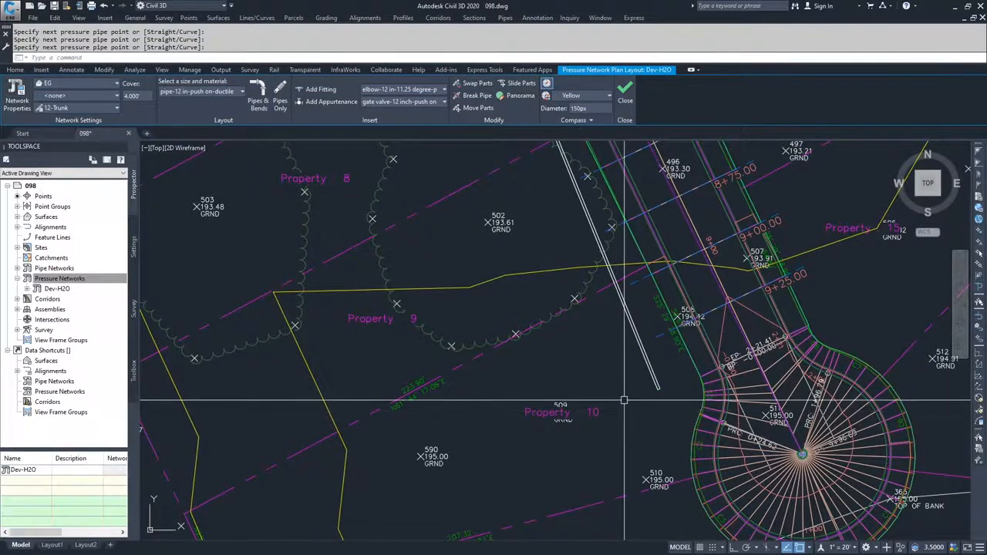
scroll(628, 382, down, 5)
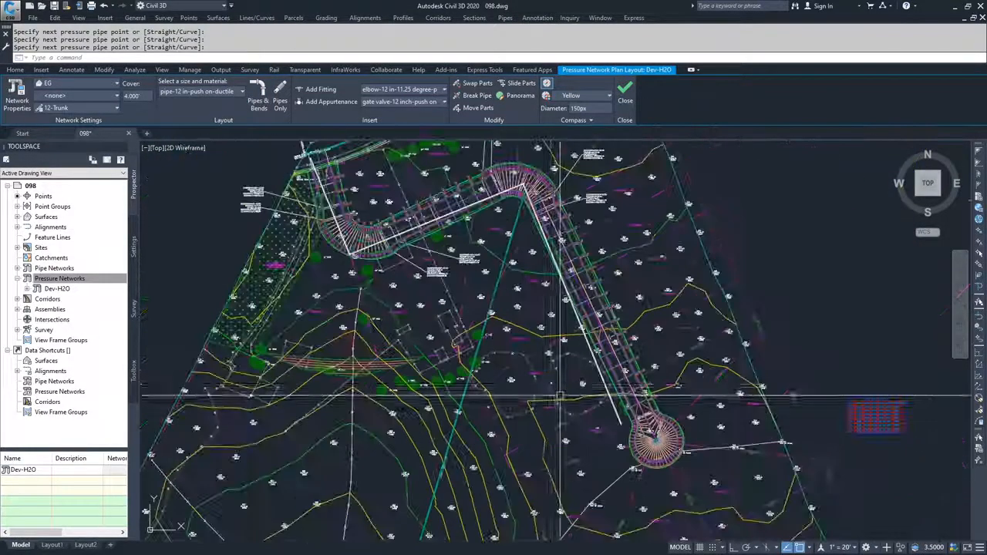
scroll(387, 231, up, 1)
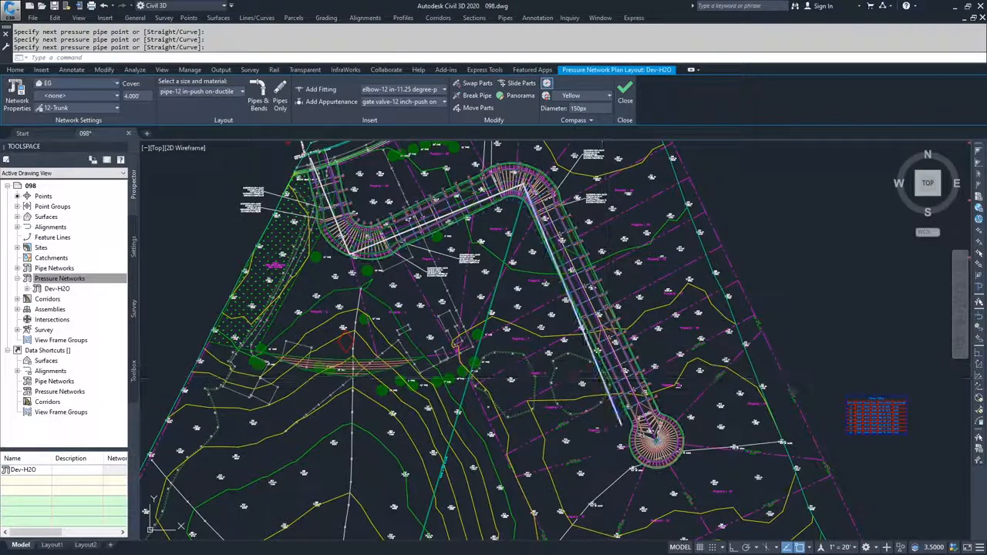
key(Return)
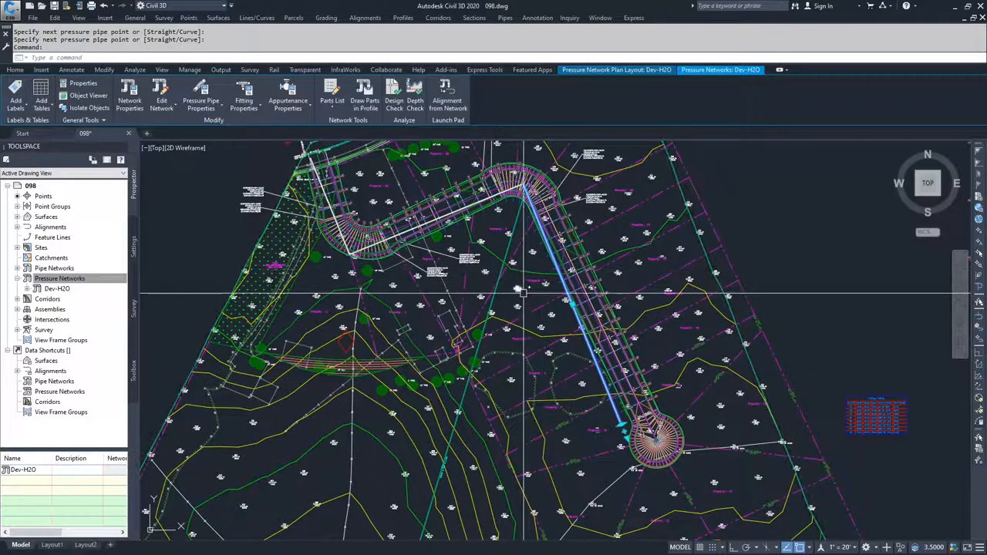
key(Escape)
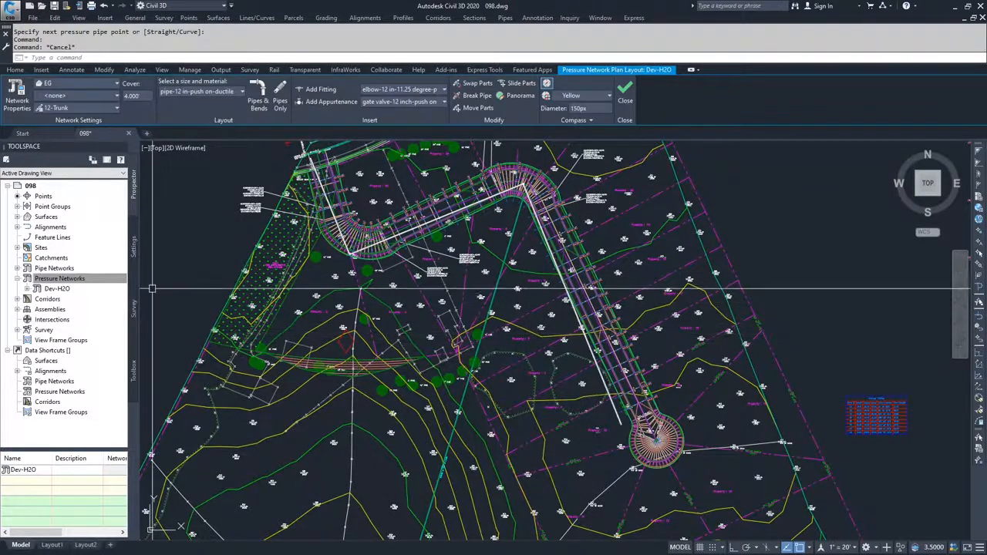
Examine the 12 in push-on ductile iron pipe's properties, including allowable deflection, in the 12-Trunk parts list.
click(132, 261)
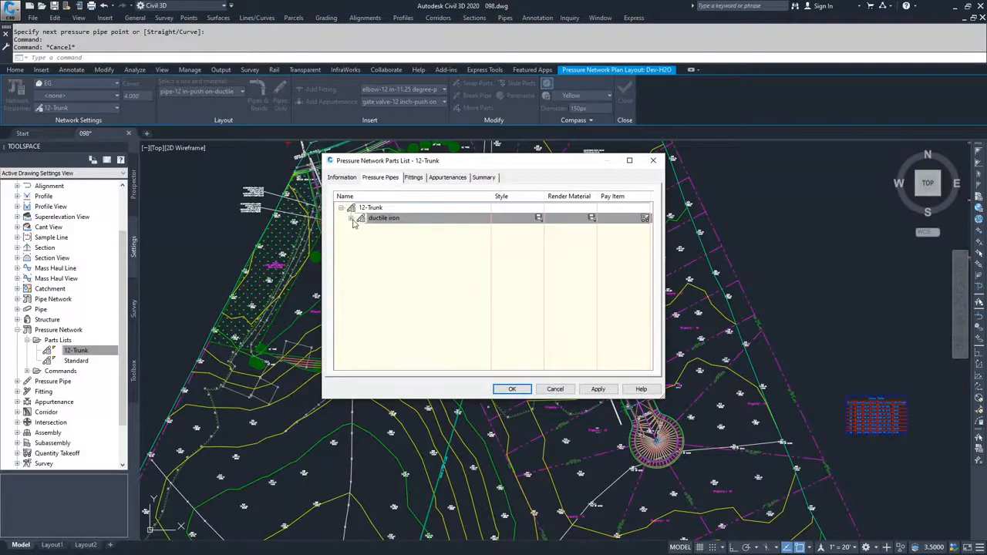
click(390, 228)
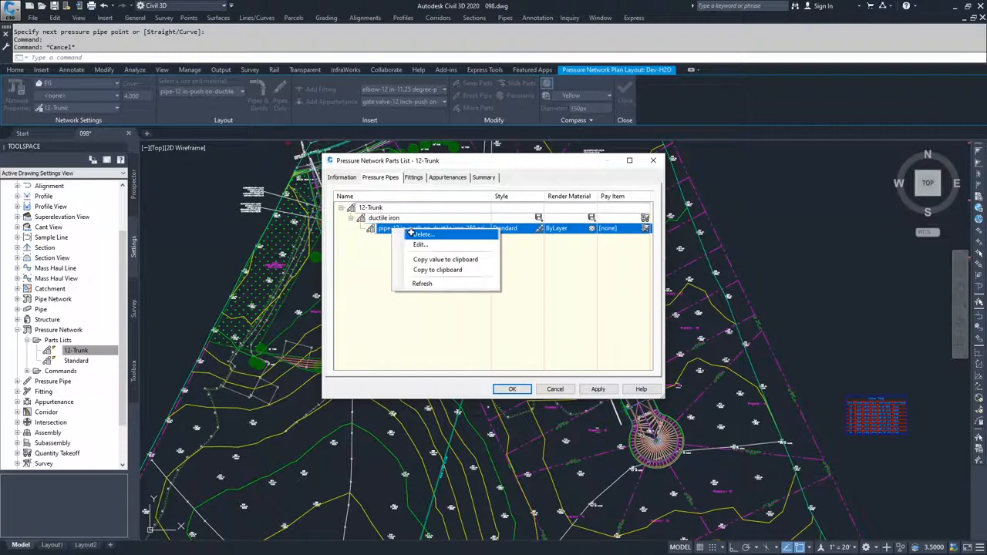
click(419, 245)
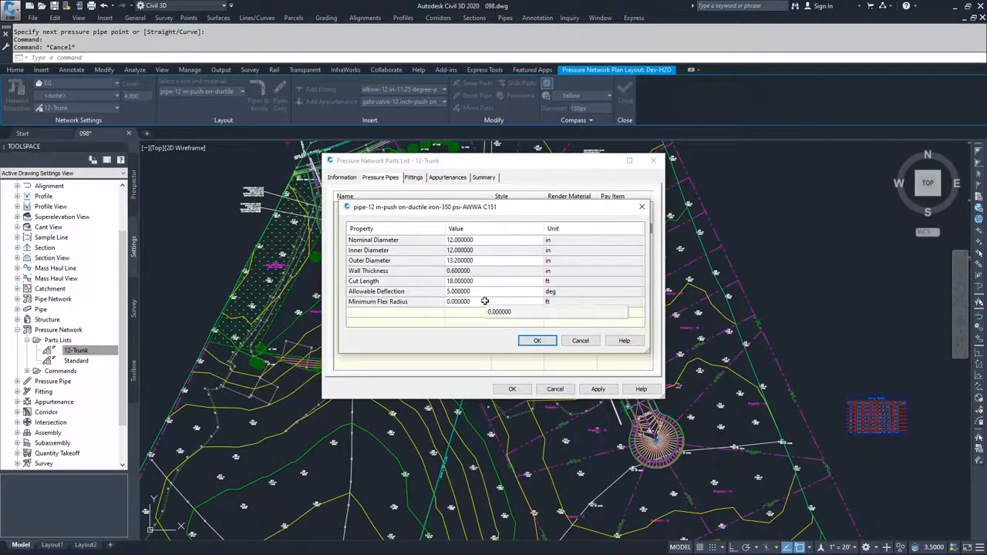
click(537, 341)
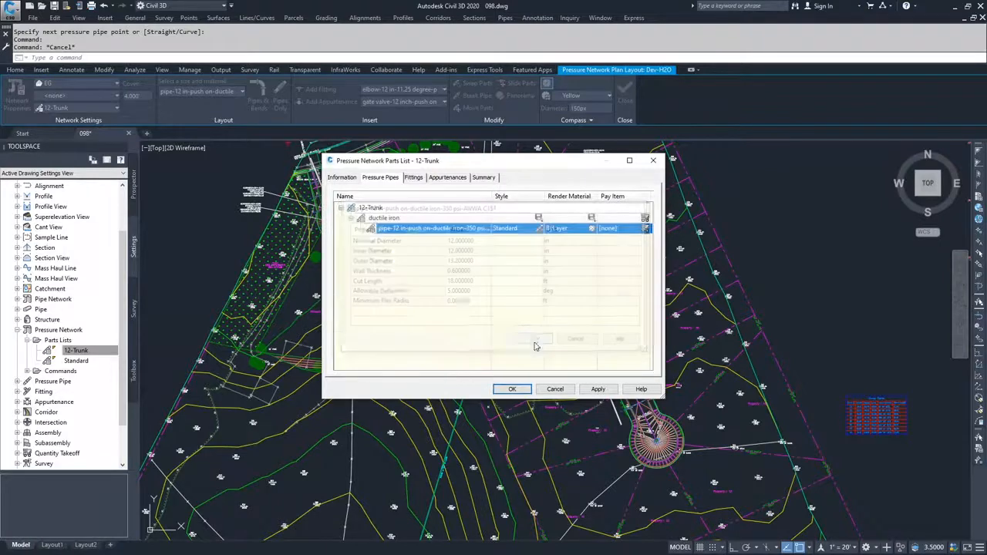
click(555, 389)
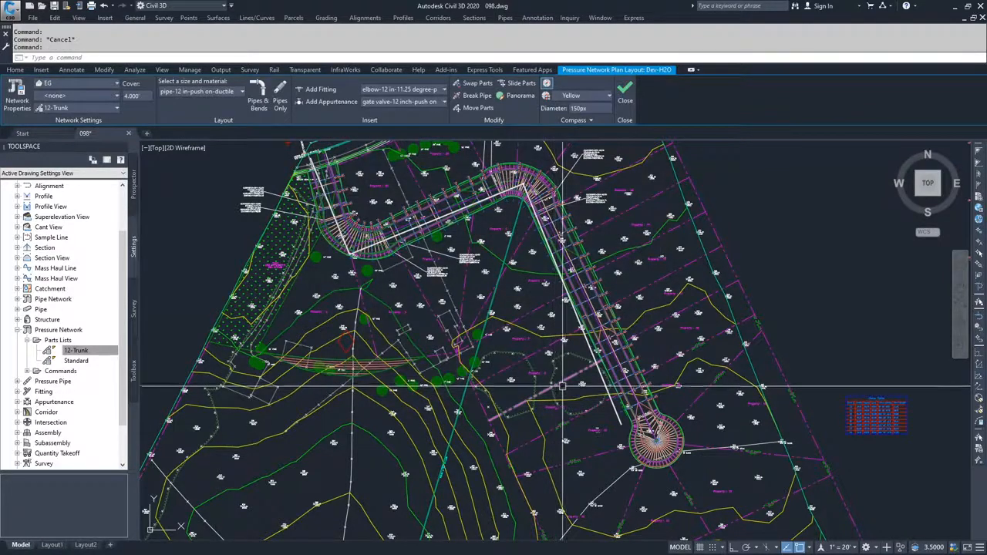
Stretch the last pipe's end into the road at the cul-de-sac entrance with object snap turned off.
click(611, 399)
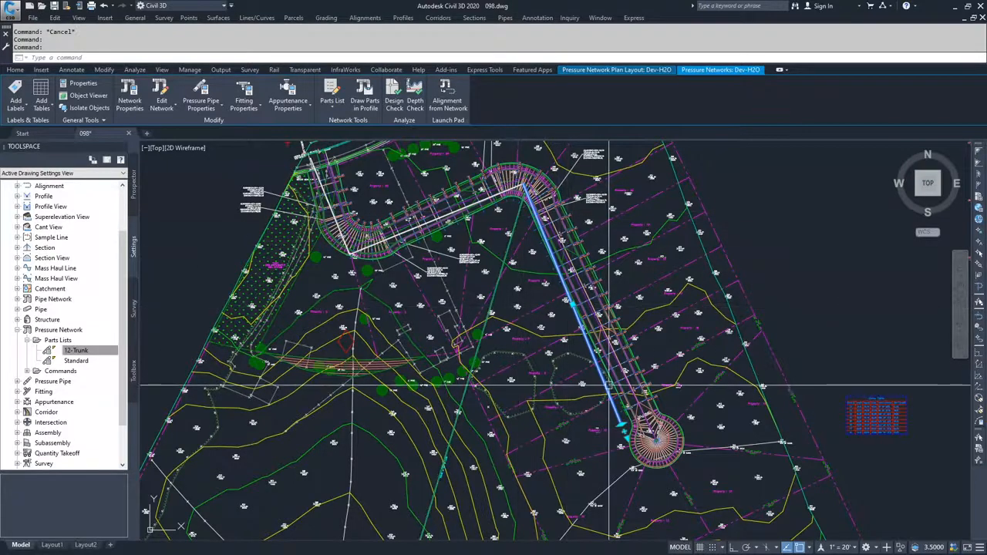
scroll(618, 416, up, 8)
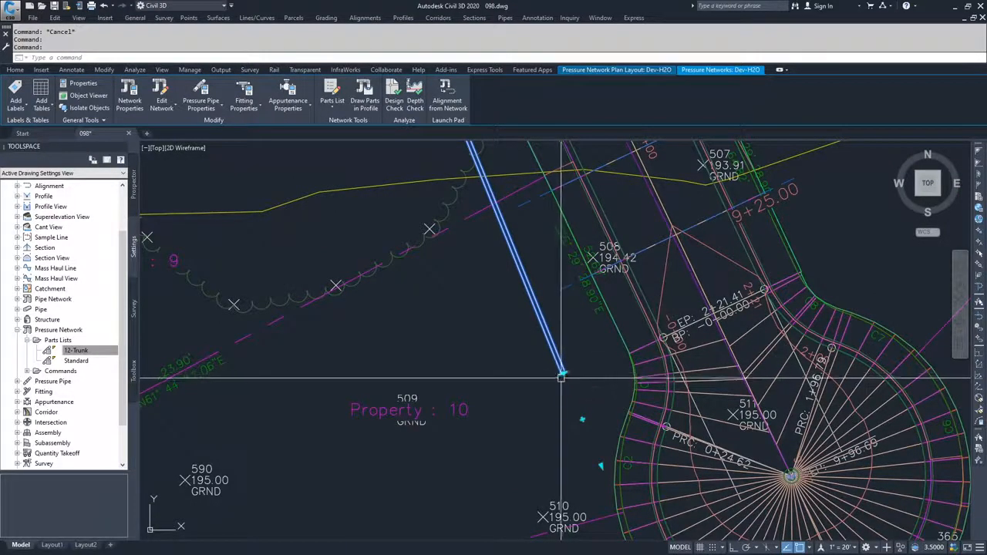
click(563, 373)
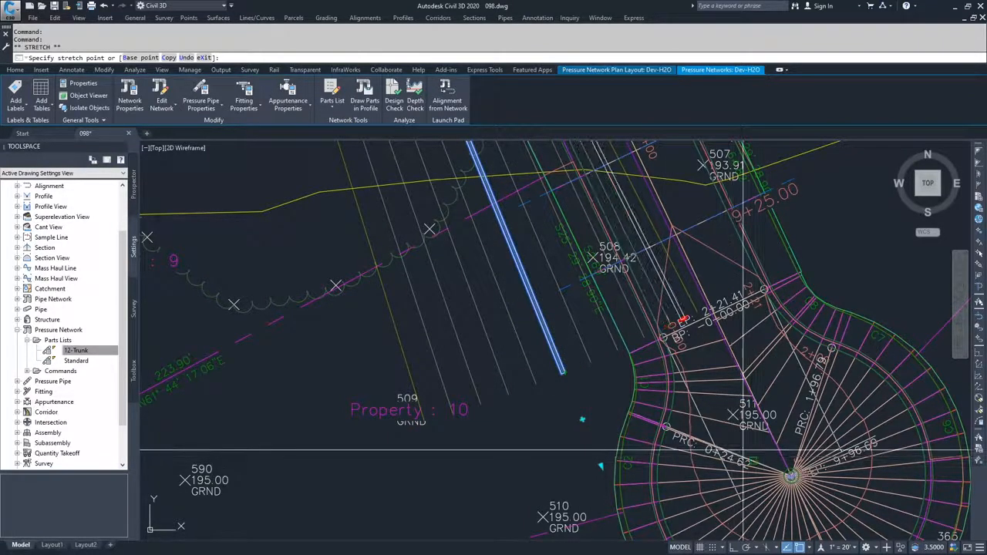
key(F3)
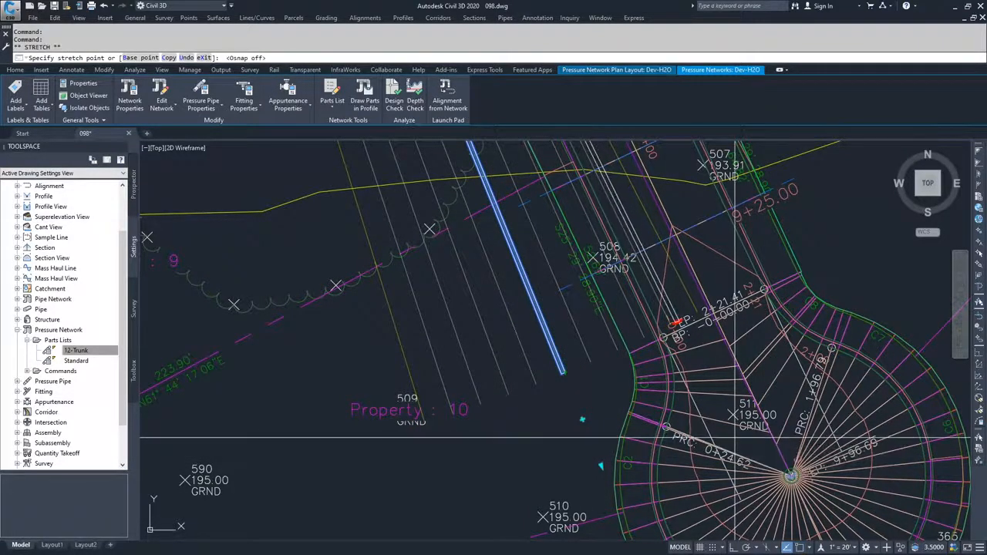
click(731, 447)
scroll(660, 391, down, 5)
middle_drag(629, 370, 633, 541)
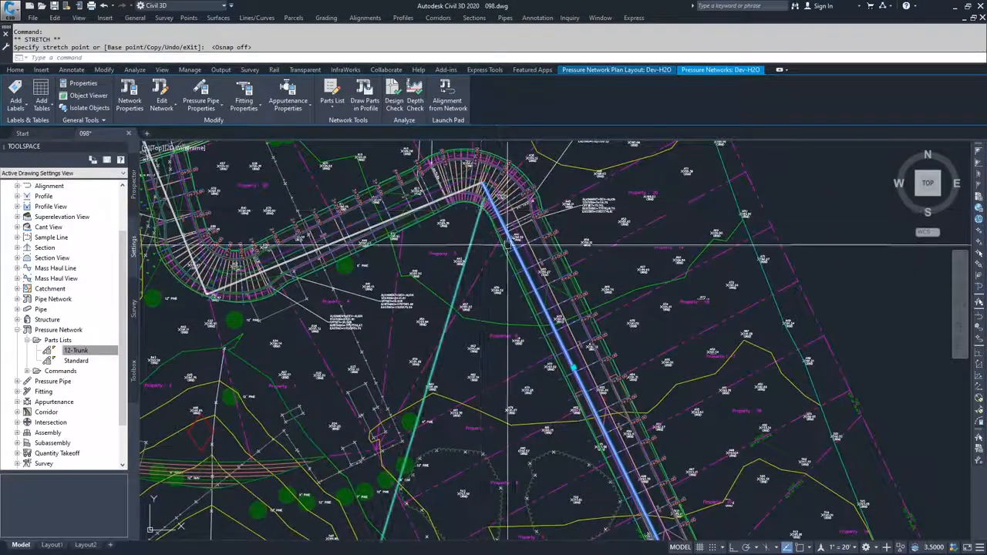
mouse_move(555, 327)
middle_down()
mouse_move(464, 157)
mouse_move(549, 414)
middle_up()
key(Escape)
Examine the elbow fitting joining the two pipes at the road's second curve.
scroll(478, 281, up, 10)
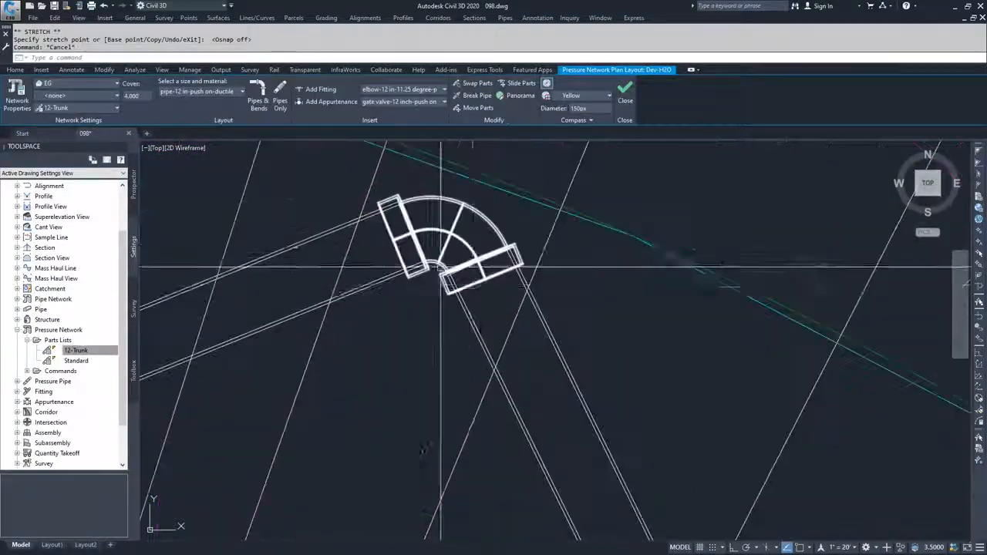
middle_drag(485, 290, 620, 442)
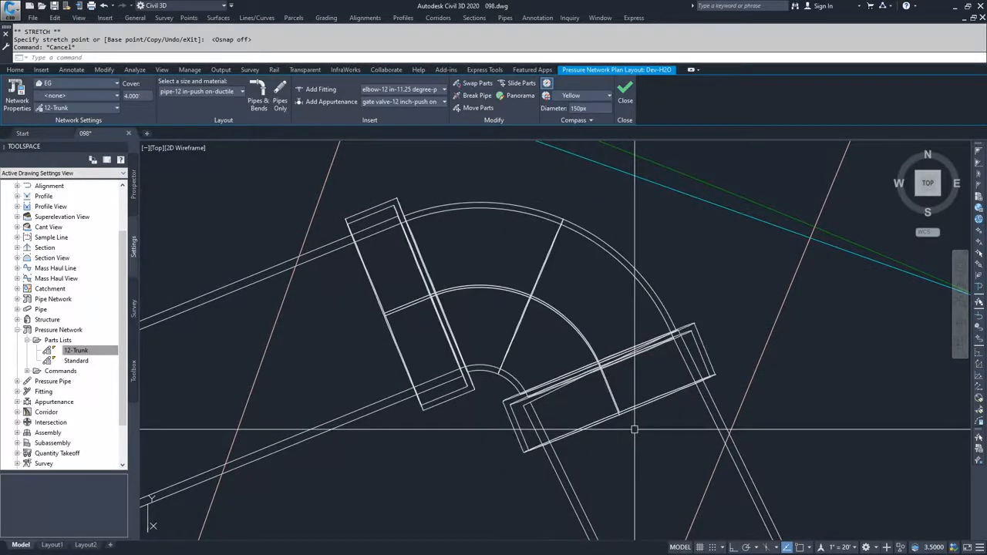
click(100, 350)
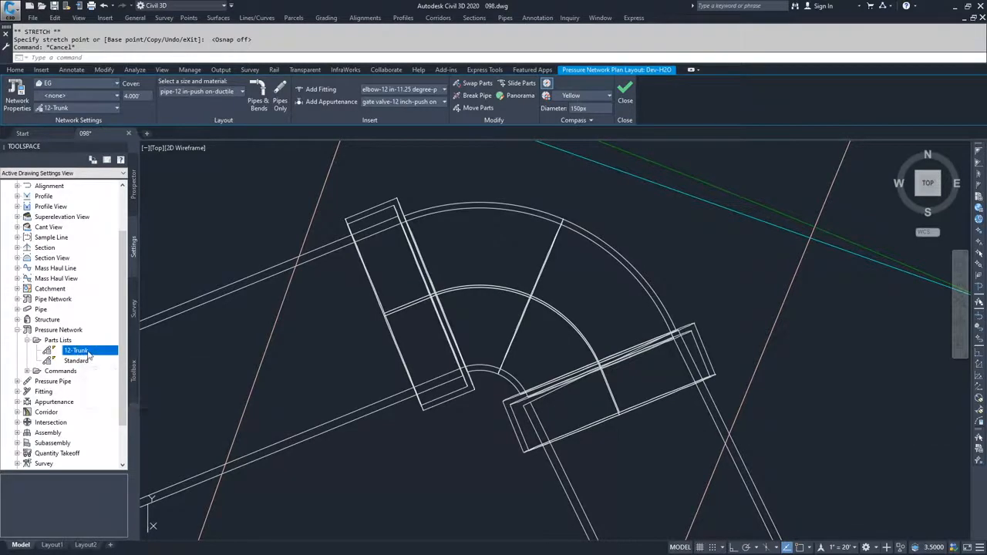
scroll(485, 430, down, 2)
scroll(494, 431, up, 6)
key(Escape)
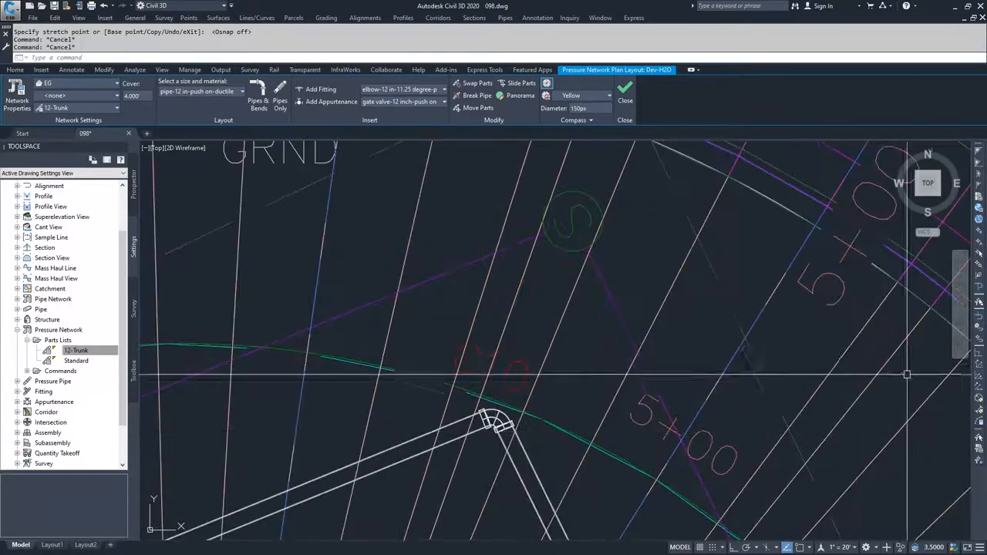